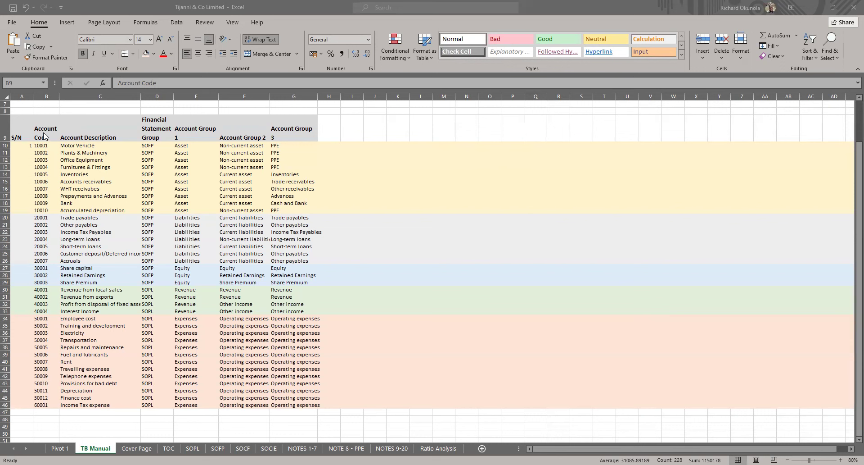
# Inspect the Account Group and Account Description columns of the trial balance table
pyautogui.click(335, 151)
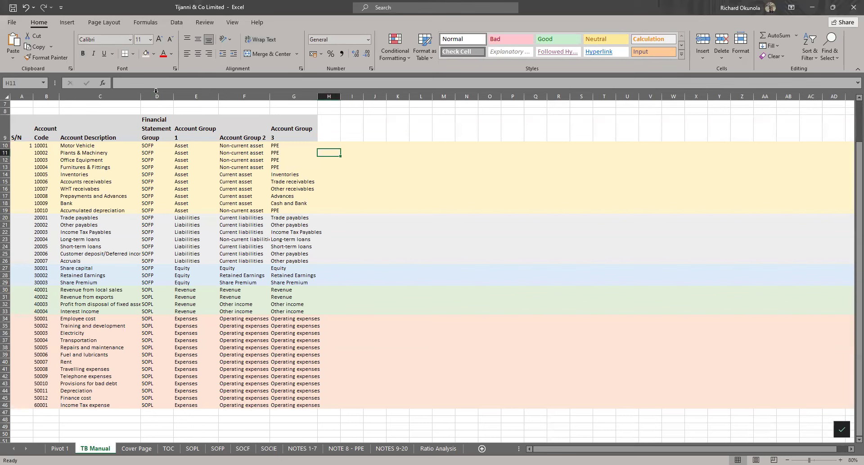
pyautogui.moveTo(156, 92); pyautogui.dragTo(255, 91)
pyautogui.click(255, 91)
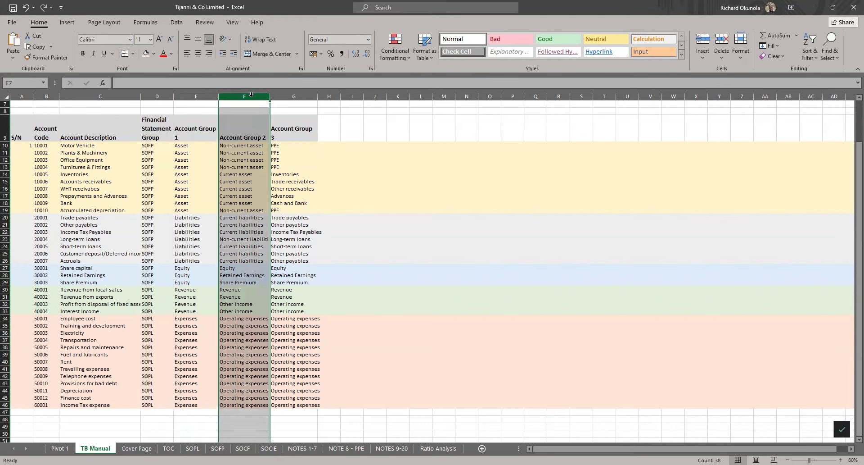
pyautogui.click(287, 96)
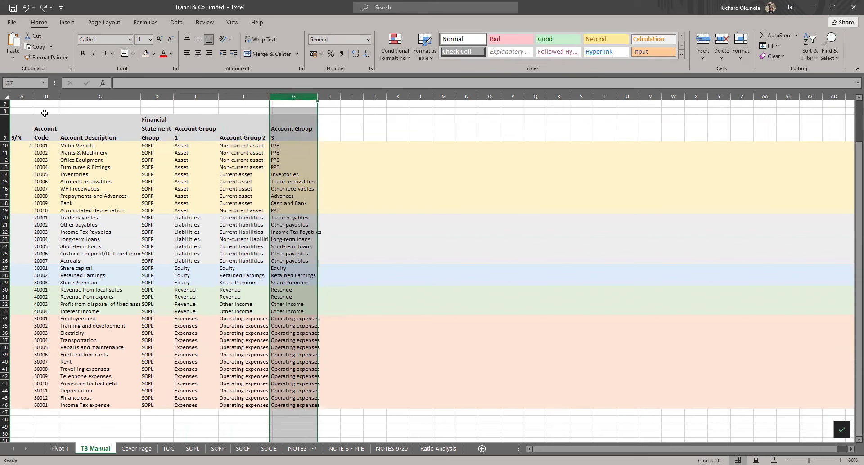
pyautogui.click(45, 95)
pyautogui.click(103, 95)
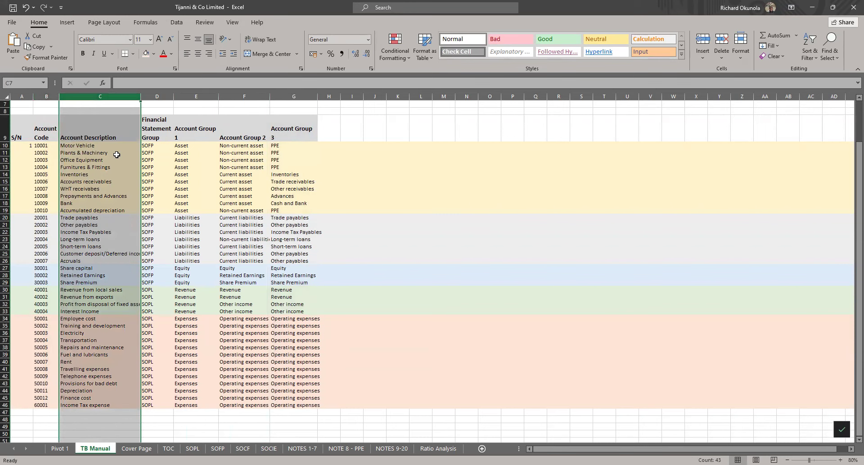
pyautogui.click(379, 174)
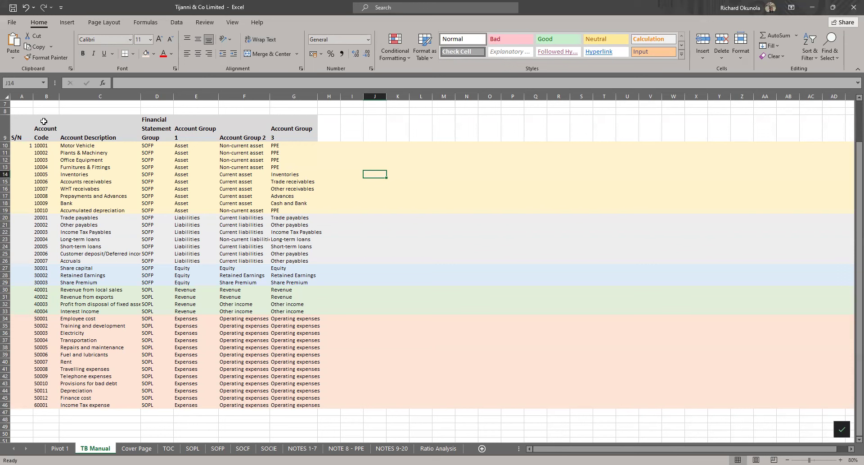
# Create a pivot table on a new worksheet from the trial balance range B9:G46
pyautogui.moveTo(44, 123); pyautogui.dragTo(316, 405)
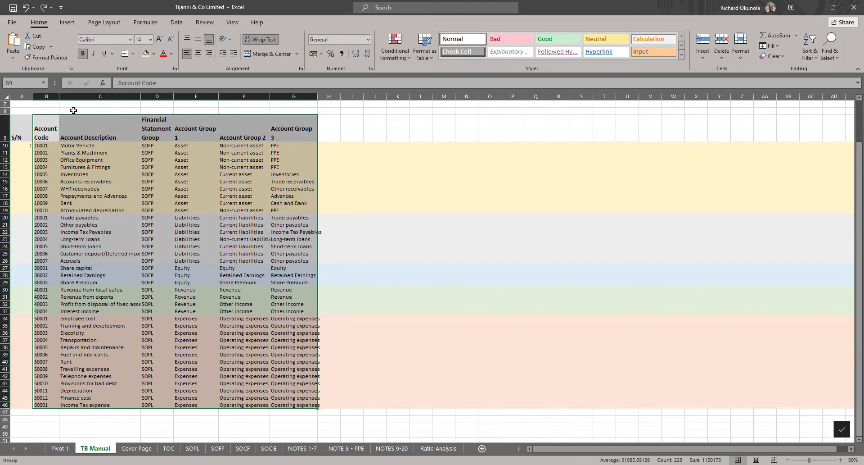
pyautogui.click(67, 22)
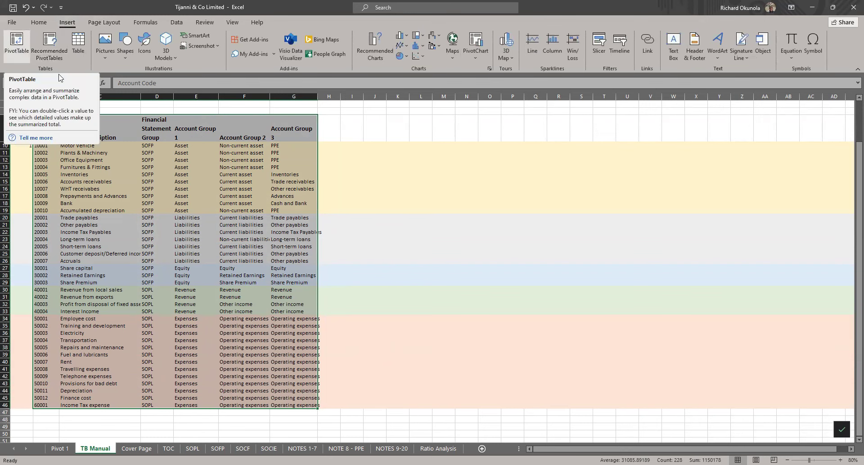
pyautogui.click(17, 43)
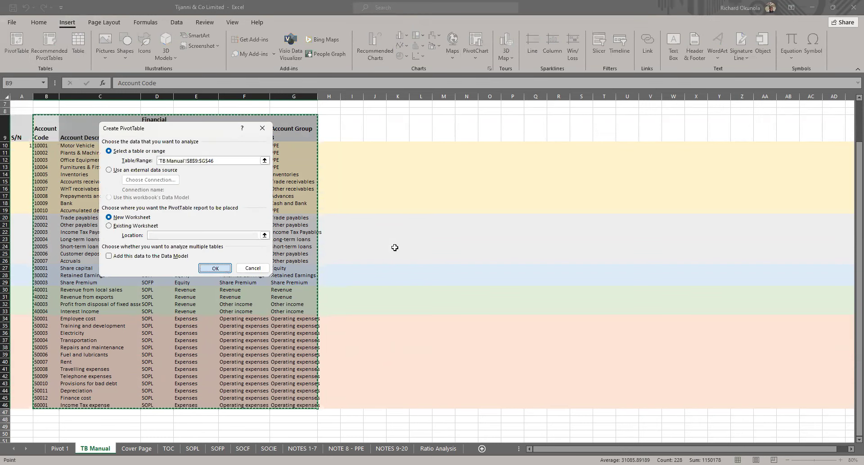
pyautogui.click(227, 269)
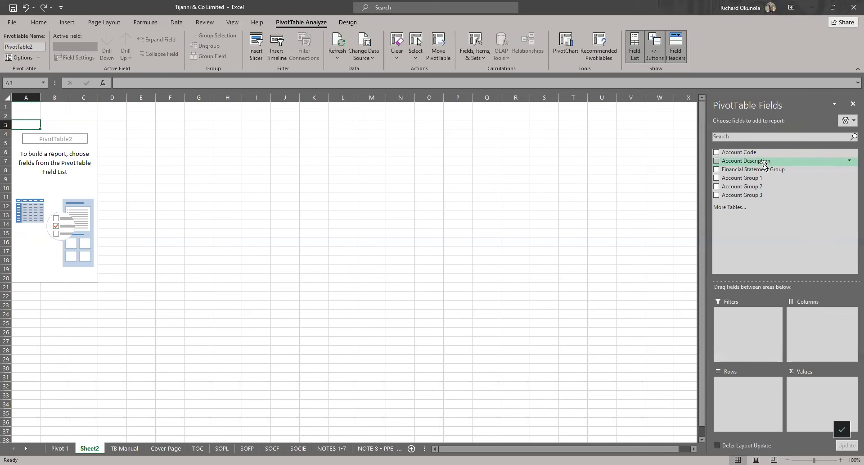
# Add Account Group 1, Account Group 2 and Account Group 3 to the pivot Rows area in that order
pyautogui.moveTo(760, 180); pyautogui.dragTo(752, 384)
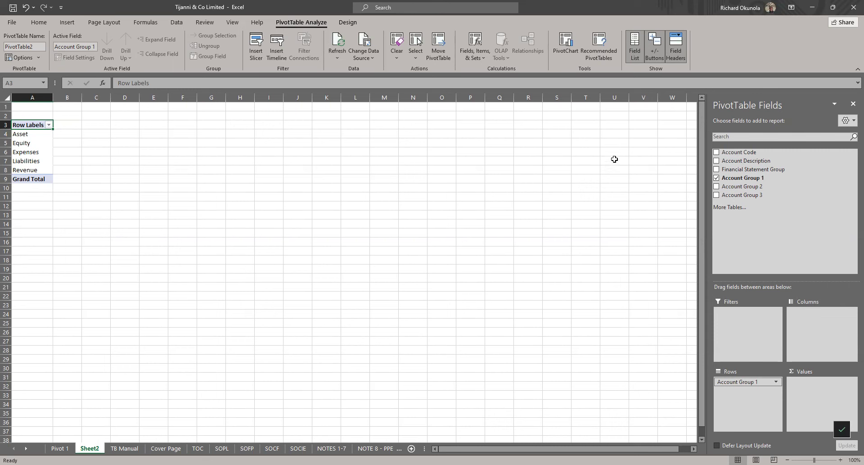
pyautogui.moveTo(738, 190); pyautogui.dragTo(740, 395)
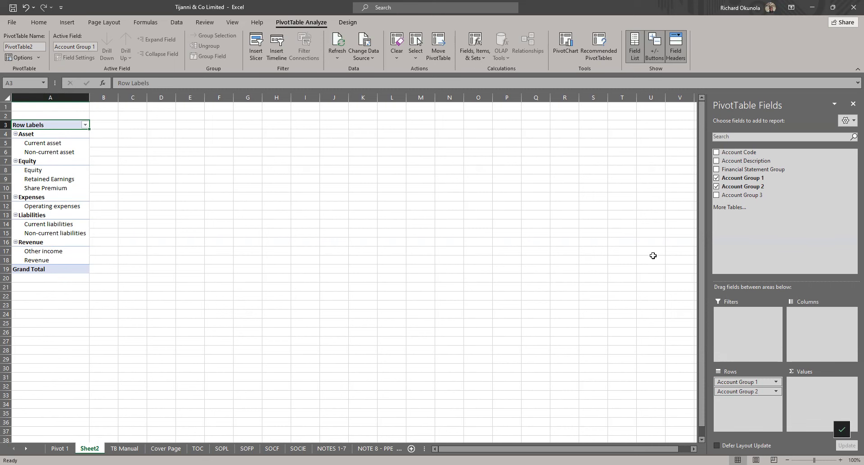
pyautogui.moveTo(757, 169); pyautogui.dragTo(738, 410)
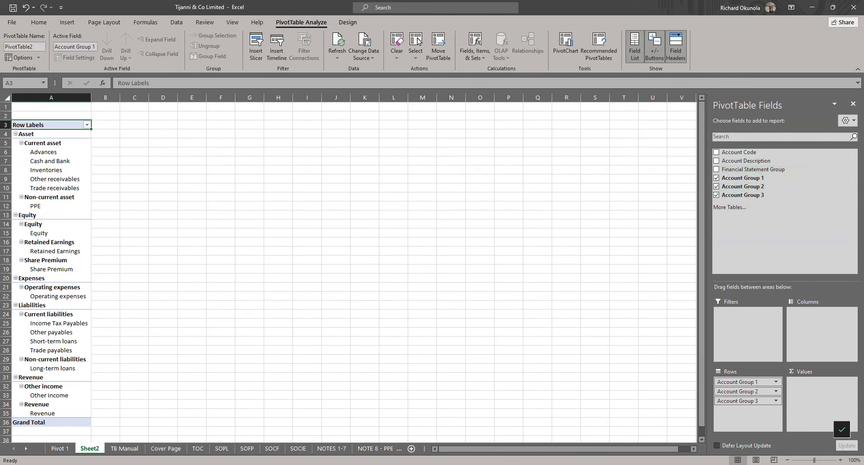
# Put Financial Statement Group at the top of the pivot rows and autofit column A
pyautogui.click(125, 447)
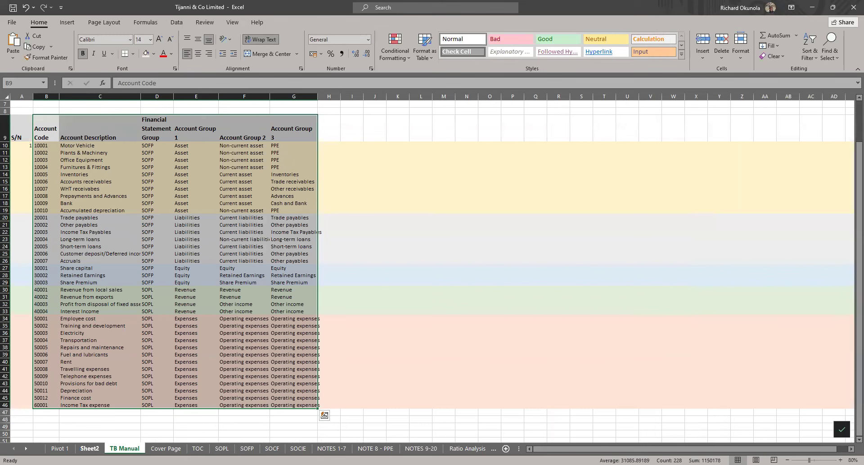
pyautogui.click(91, 448)
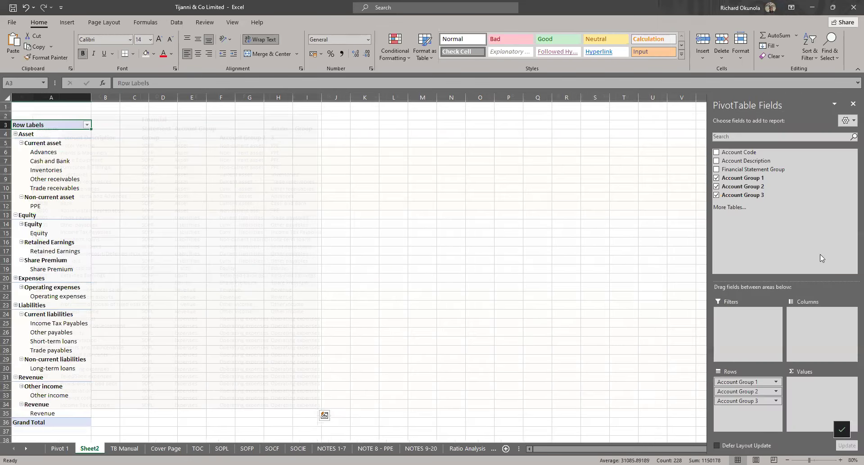
pyautogui.moveTo(751, 169); pyautogui.dragTo(745, 381)
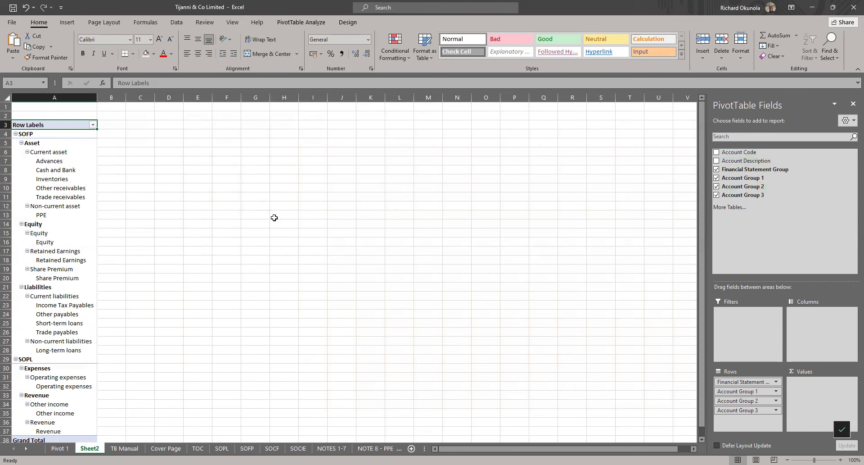
pyautogui.scroll(-2, 272, 216)
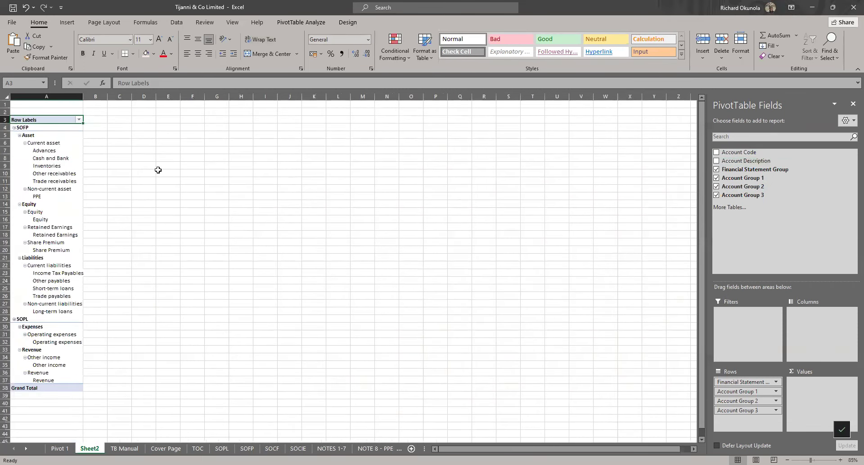
pyautogui.doubleClick(83, 93)
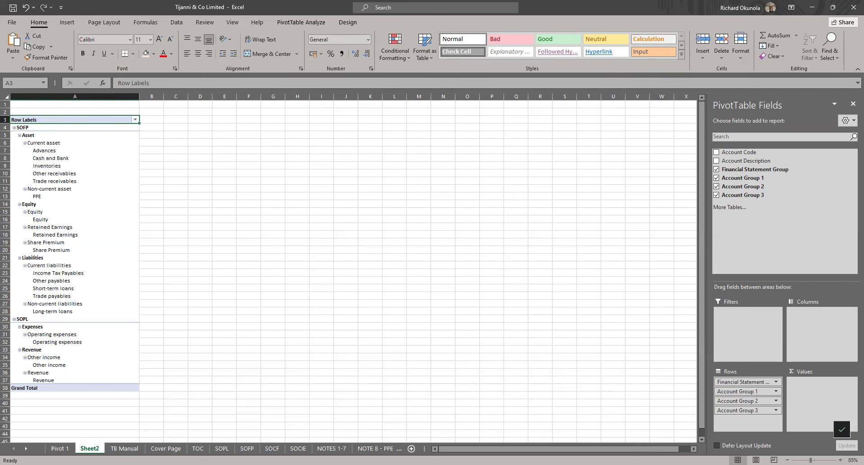
# Compare the Sheet2 pivot against the Pivot 1 sheet and the TB Manual data
pyautogui.click(60, 448)
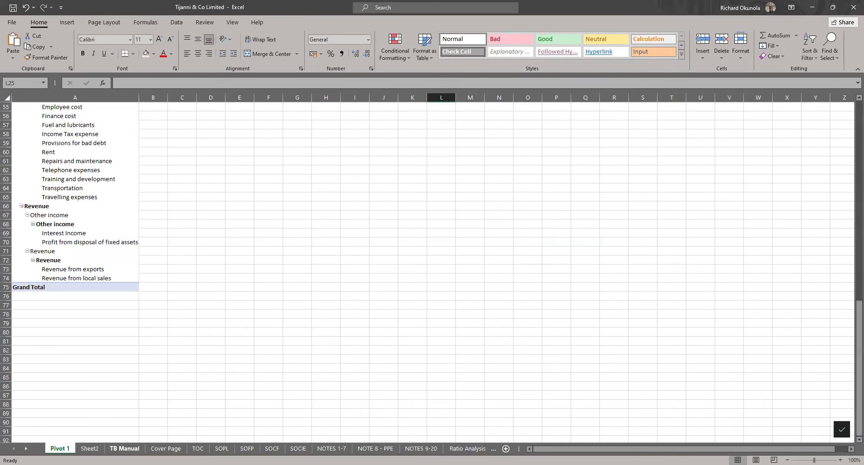
pyautogui.click(124, 447)
pyautogui.hotkey('ctrl', 'a')
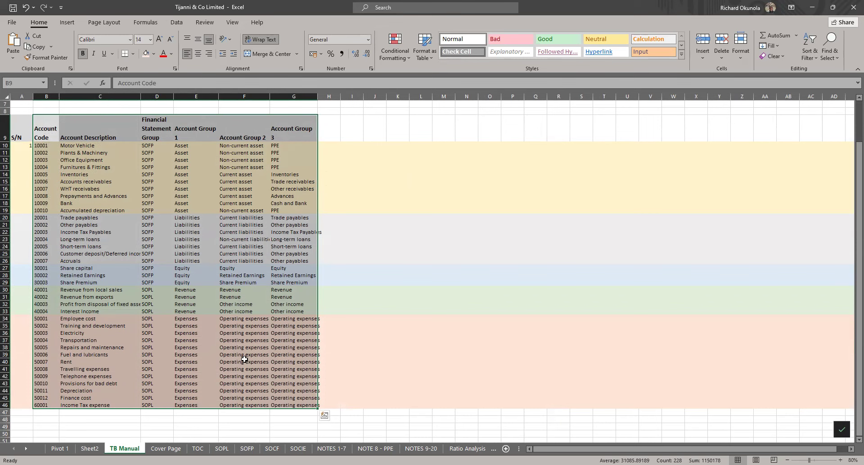
pyautogui.click(89, 448)
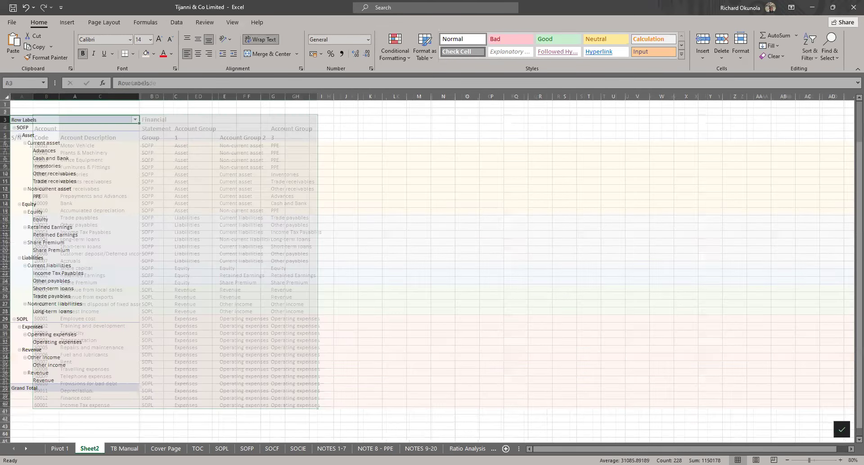
pyautogui.click(125, 448)
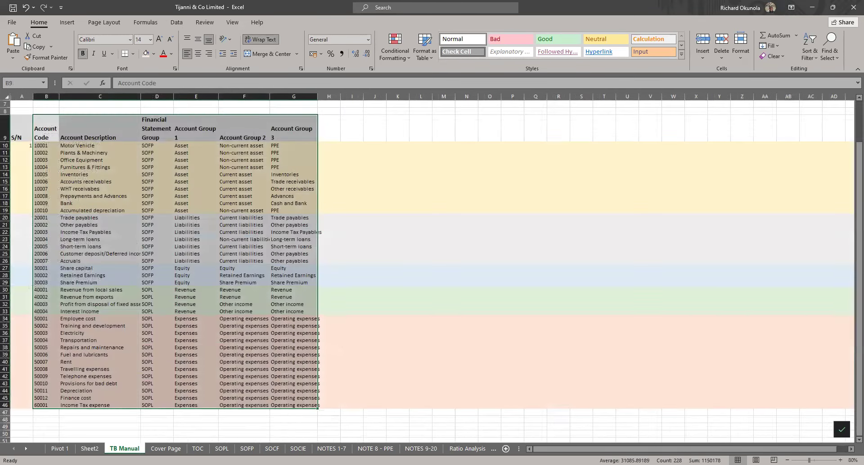
pyautogui.click(90, 448)
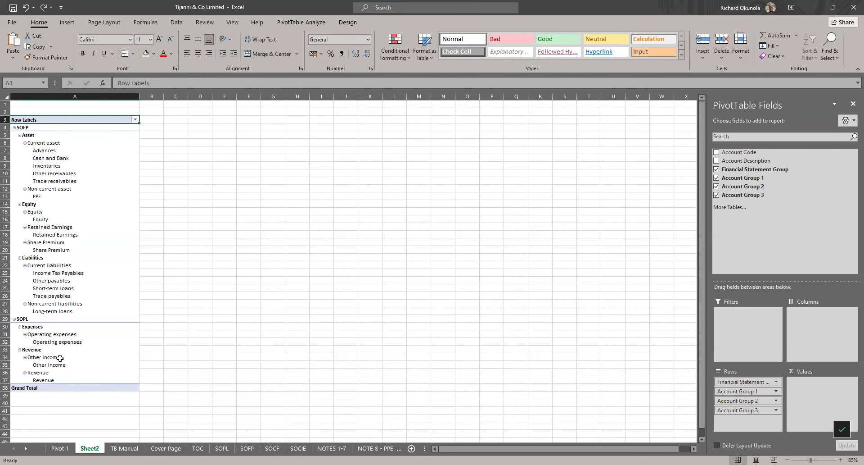
# Relabel E10 as '1. Asset' and paste it into the other asset rows
pyautogui.click(125, 448)
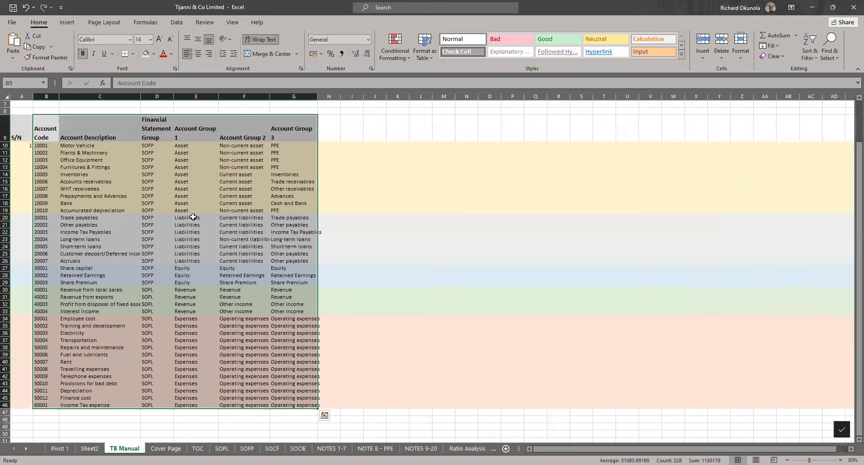
pyautogui.click(194, 146)
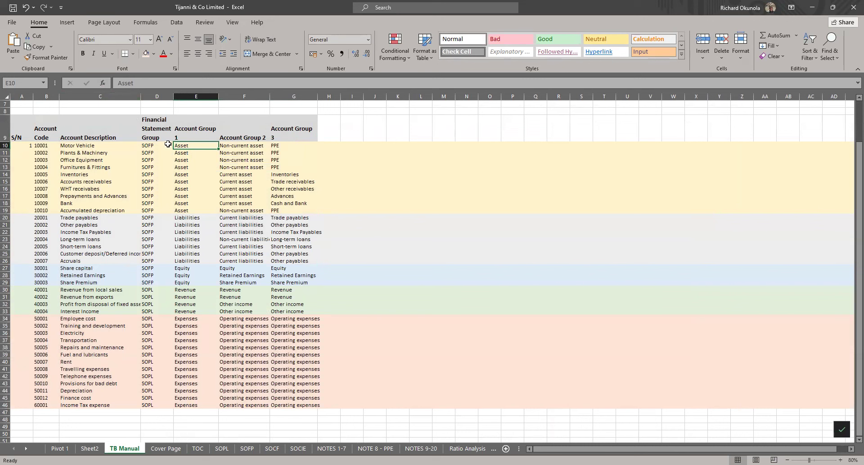
pyautogui.click(119, 84)
pyautogui.write('1.')
pyautogui.hotkey('ctrl', 'Return')
pyautogui.hotkey('ctrl', 'c')
pyautogui.press('Down')
pyautogui.hotkey('shift', 'Down')
pyautogui.hotkey('shift', 'Down')
pyautogui.hotkey('shift', 'Down')
pyautogui.hotkey('shift', 'Down')
pyautogui.hotkey('shift', 'Down')
pyautogui.hotkey('shift', 'Down')
pyautogui.hotkey('shift', 'Down')
pyautogui.hotkey('shift', 'Down')
pyautogui.press('Return')
pyautogui.press('Down')
pyautogui.press('Down')
pyautogui.press('Down')
pyautogui.press('Down')
pyautogui.press('Down')
pyautogui.press('Down')
pyautogui.press('Down')
pyautogui.press('Down')
pyautogui.press('Down')
pyautogui.press('Down')
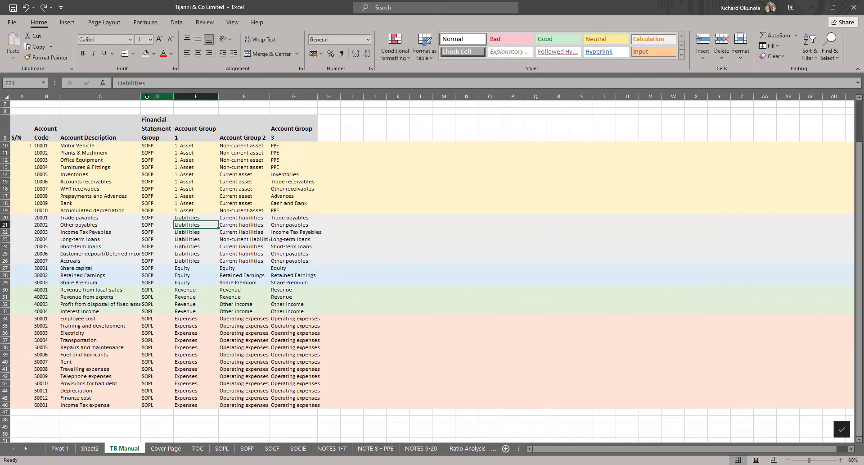
pyautogui.press('Up')
# Relabel E20 as '3. Liabilities' and paste it into the other liability rows
pyautogui.click(120, 82)
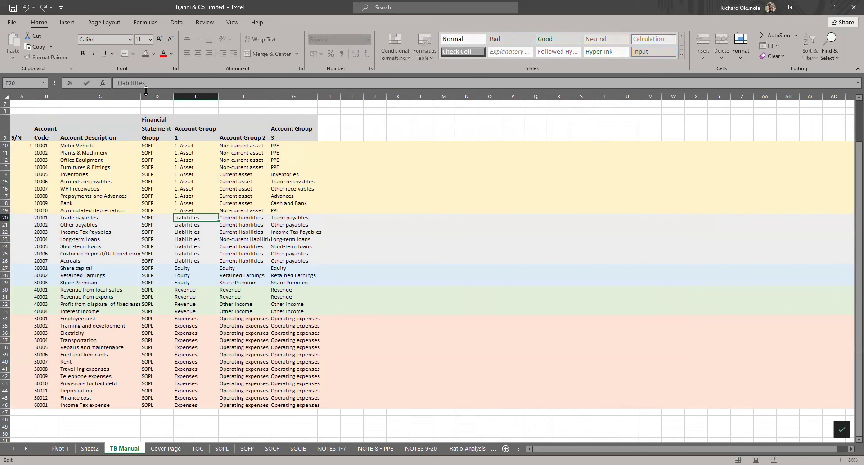
pyautogui.write('3.')
pyautogui.hotkey('ctrl', 'Return')
pyautogui.hotkey('ctrl', 'c')
pyautogui.press('Down')
pyautogui.hotkey('shift', 'Down')
pyautogui.hotkey('shift', 'Down')
pyautogui.hotkey('shift', 'Down')
pyautogui.hotkey('shift', 'Down')
pyautogui.hotkey('shift', 'Down')
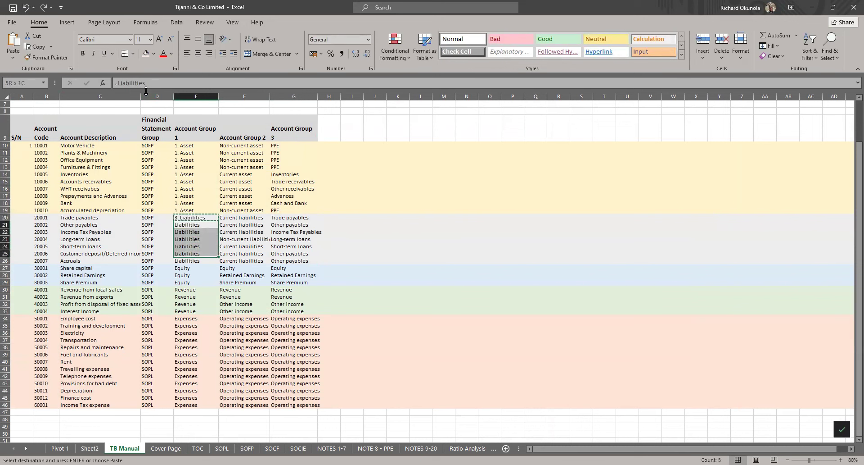
pyautogui.press('Return')
pyautogui.press('Down')
pyautogui.press('Down')
pyautogui.press('Down')
pyautogui.press('Down')
pyautogui.press('Down')
pyautogui.press('Down')
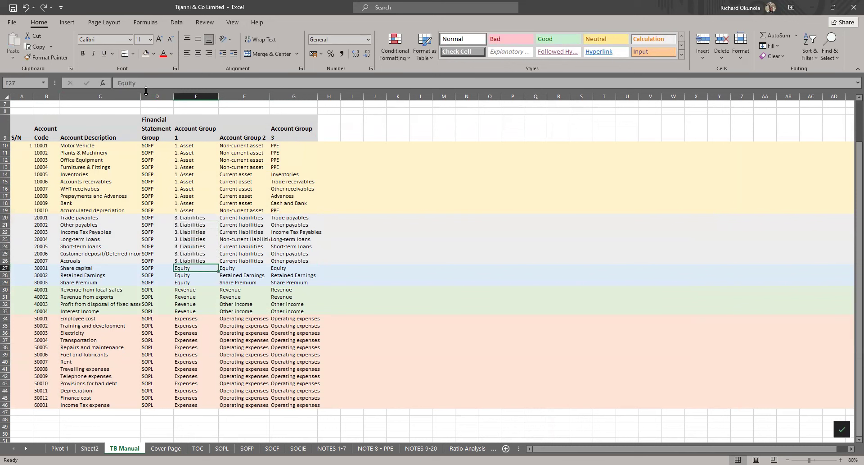
# Add a number prefix to the Equity label in E27 and fill the other equity rows
pyautogui.click(117, 82)
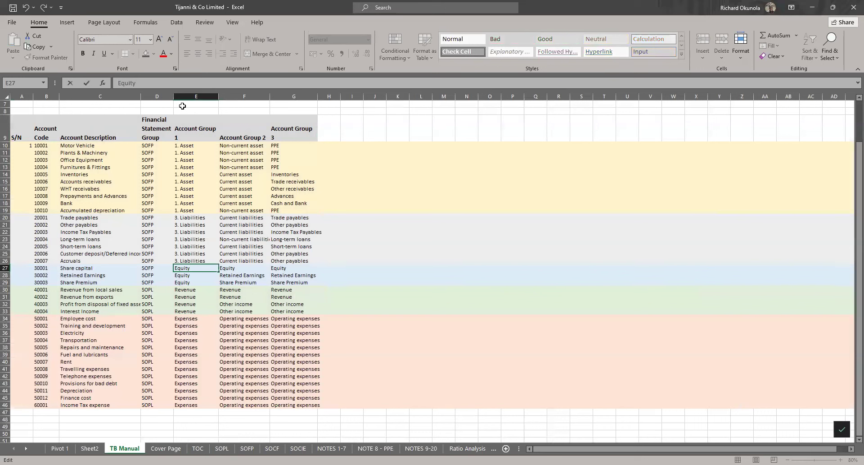
pyautogui.write('4.')
pyautogui.press('BackSpace')
pyautogui.press('Return')
pyautogui.write('4')
pyautogui.press('Return')
pyautogui.write('4')
pyautogui.press('Return')
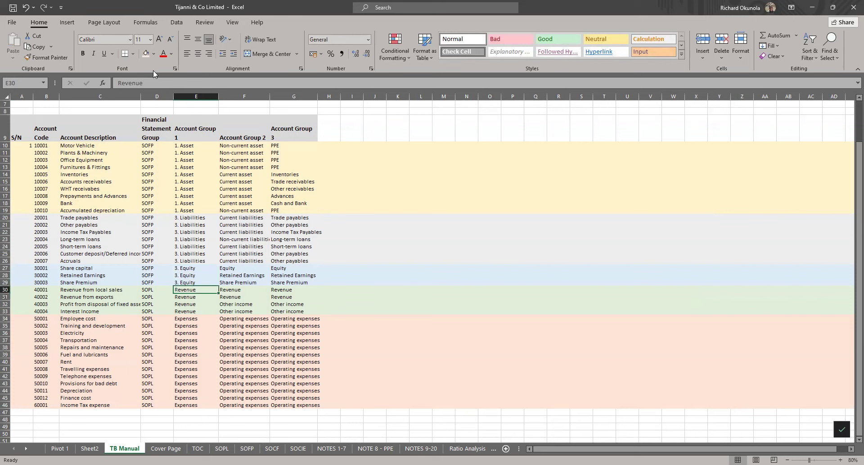
# Relabel E30 as '5.Revenue' and paste it into the other revenue rows
pyautogui.click(116, 83)
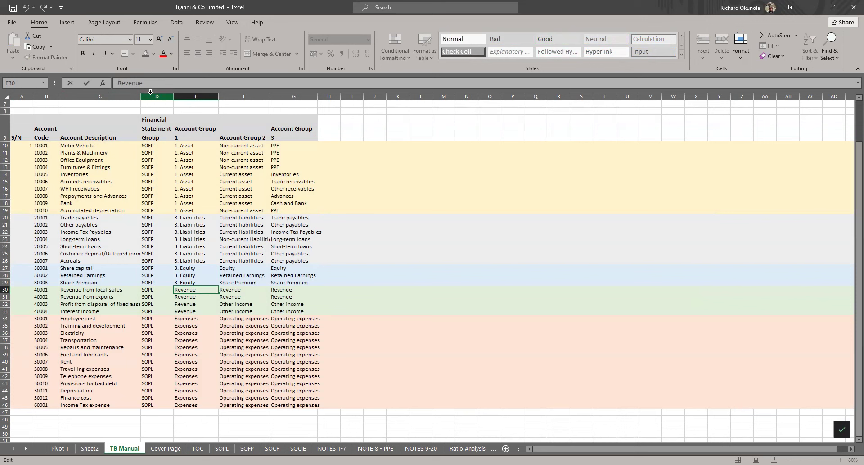
pyautogui.write('5.')
pyautogui.hotkey('ctrl', 'Return')
pyautogui.hotkey('ctrl', 'c')
pyautogui.hotkey('shift', 'Down')
pyautogui.hotkey('shift', 'Down')
pyautogui.hotkey('shift', 'Down')
pyautogui.press('Return')
pyautogui.press('Down')
pyautogui.press('Down')
# Relabel E34 as '6. Expenses' and copy it for the expense rows
pyautogui.click(130, 85)
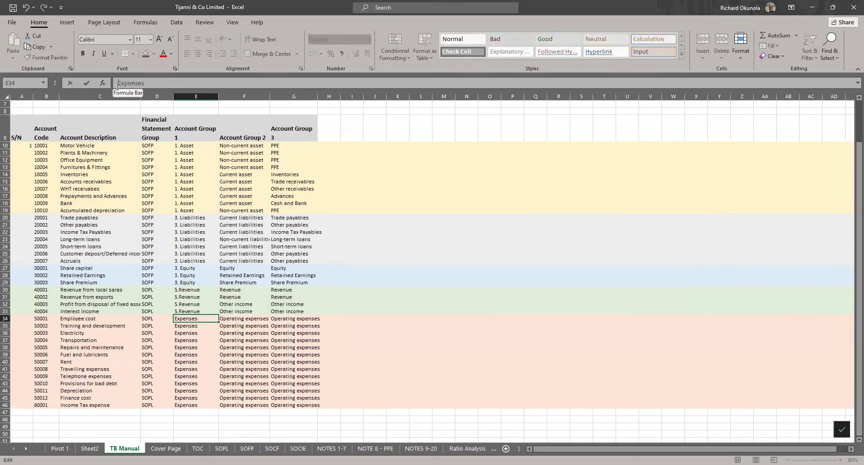
pyautogui.write('6.')
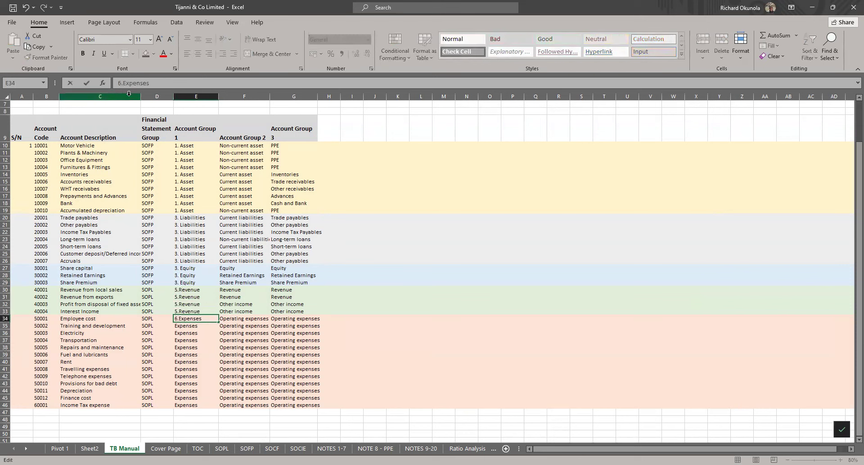
pyautogui.hotkey('ctrl', 'Return')
pyautogui.hotkey('shift', 'Down')
pyautogui.hotkey('shift', 'Down')
pyautogui.hotkey('shift', 'Down')
pyautogui.hotkey('shift', 'Down')
pyautogui.hotkey('shift', 'Down')
pyautogui.hotkey('shift', 'Down')
pyautogui.hotkey('shift', 'Down')
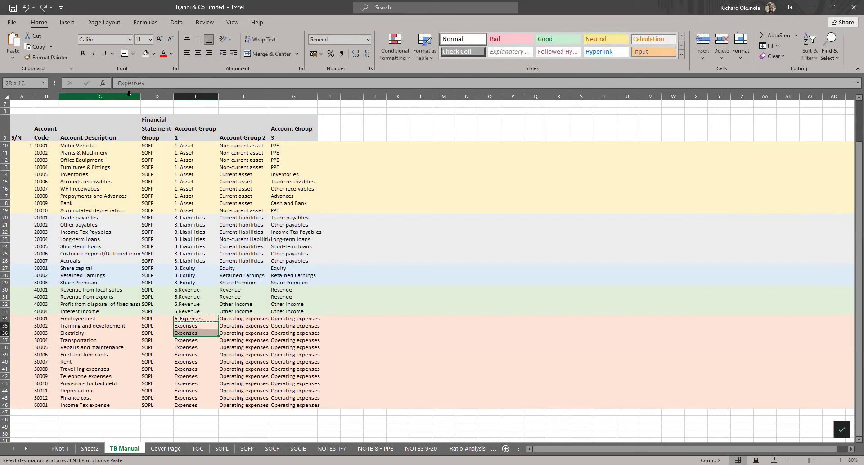
pyautogui.hotkey('ctrl', 'c')
pyautogui.hotkey('shift', 'Down')
pyautogui.hotkey('shift', 'Down')
pyautogui.hotkey('shift', 'Down')
pyautogui.hotkey('shift', 'Down')
pyautogui.hotkey('shift', 'Down')
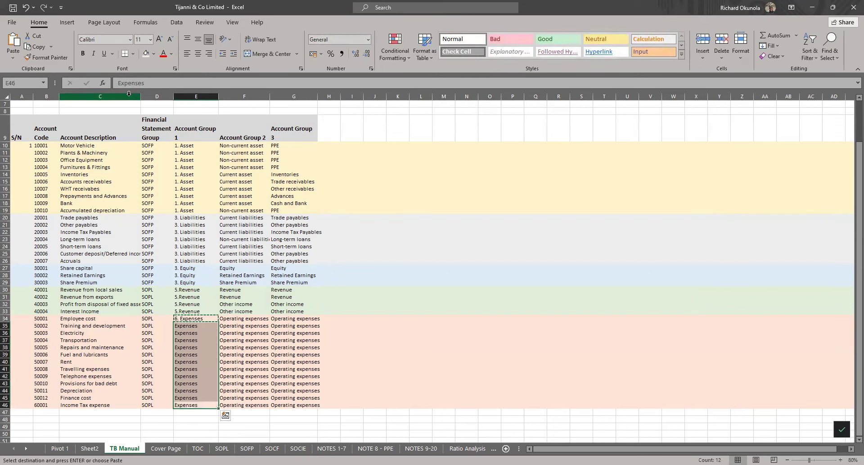
pyautogui.hotkey('ctrl', 'Down')
pyautogui.press('Up')
pyautogui.press('Up')
pyautogui.press('Up')
pyautogui.press('Up')
pyautogui.press('Up')
pyautogui.press('Up')
pyautogui.press('Up')
pyautogui.press('Up')
pyautogui.press('Up')
pyautogui.press('Up')
pyautogui.press('Up')
pyautogui.press('Up')
pyautogui.press('Up')
pyautogui.press('Up')
# Paste '6. Expenses' into expense rows E35 through E46
pyautogui.press('Down')
pyautogui.press('Down')
pyautogui.press('Down')
pyautogui.hotkey('ctrl', 'shift', 'Down')
pyautogui.press('Return')
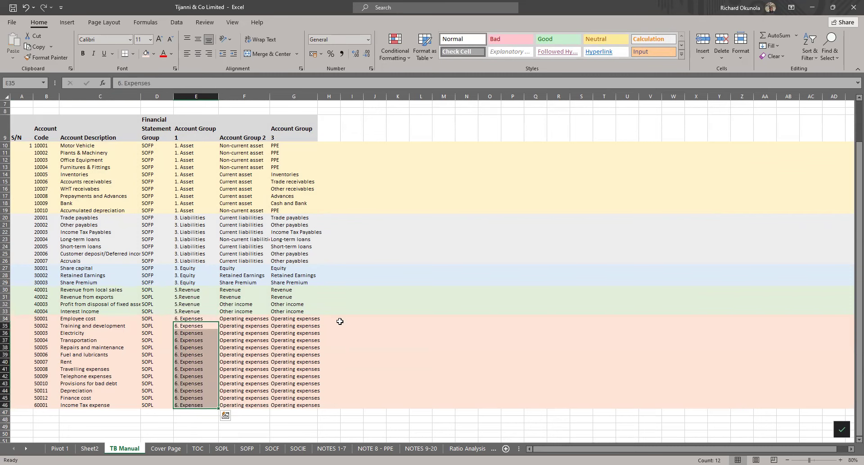
# Refresh the Sheet2 pivot table to show the numbered groups and widen column A
pyautogui.click(90, 448)
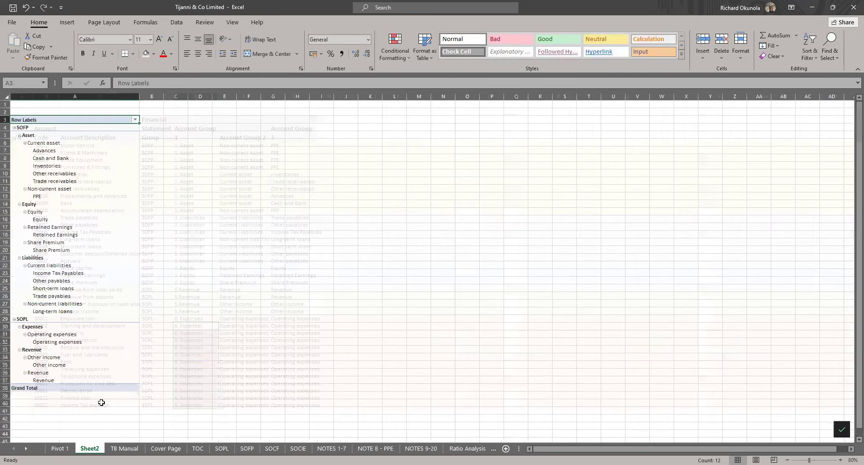
pyautogui.rightClick(85, 165)
pyautogui.click(109, 197)
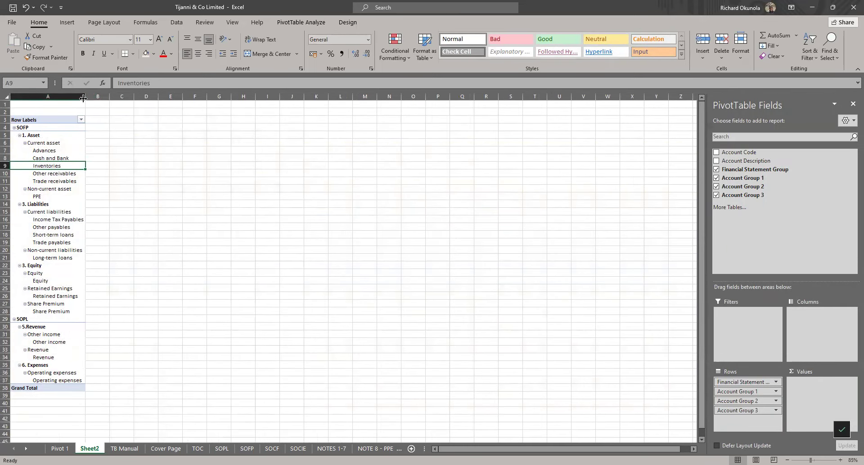
pyautogui.moveTo(83, 99); pyautogui.dragTo(161, 99)
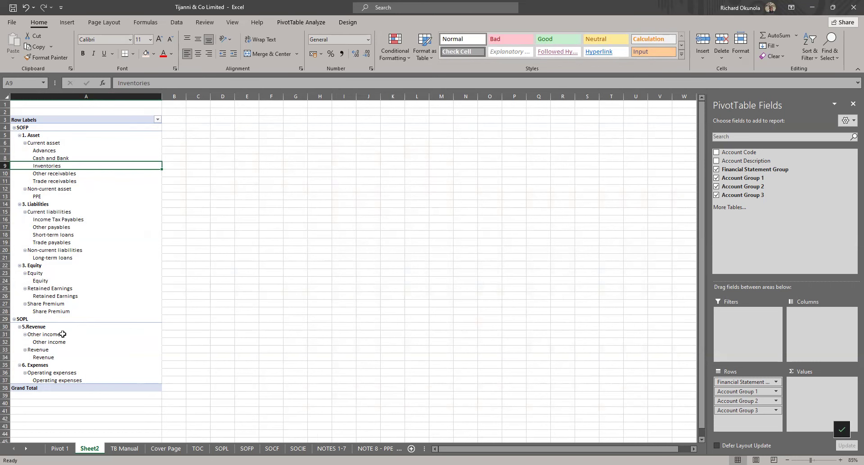
pyautogui.click(124, 448)
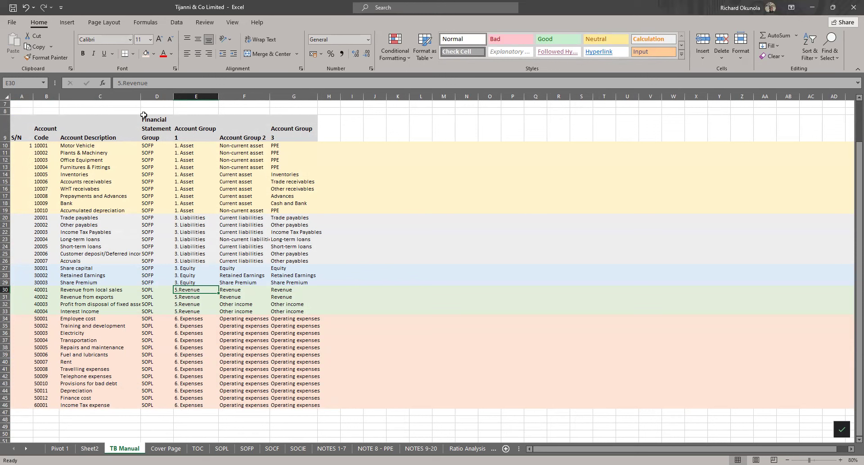
# Relabel F10 as '1. Non-current asset' and paste it into F11:F13
pyautogui.click(232, 159)
pyautogui.click(224, 146)
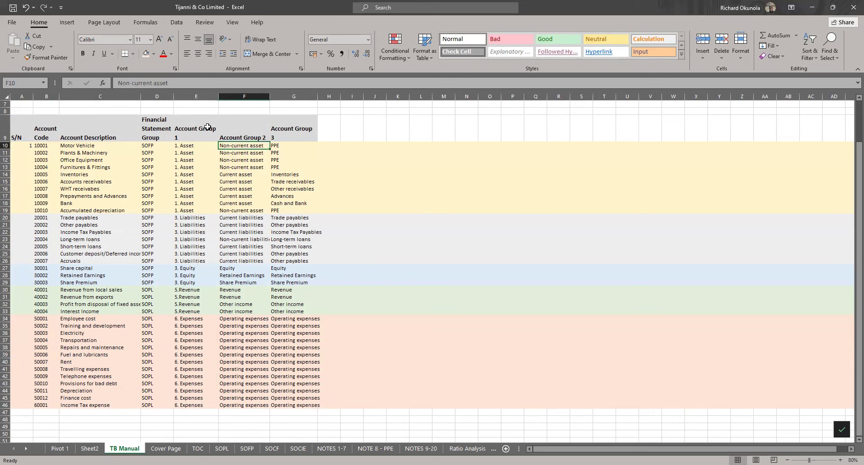
pyautogui.click(115, 83)
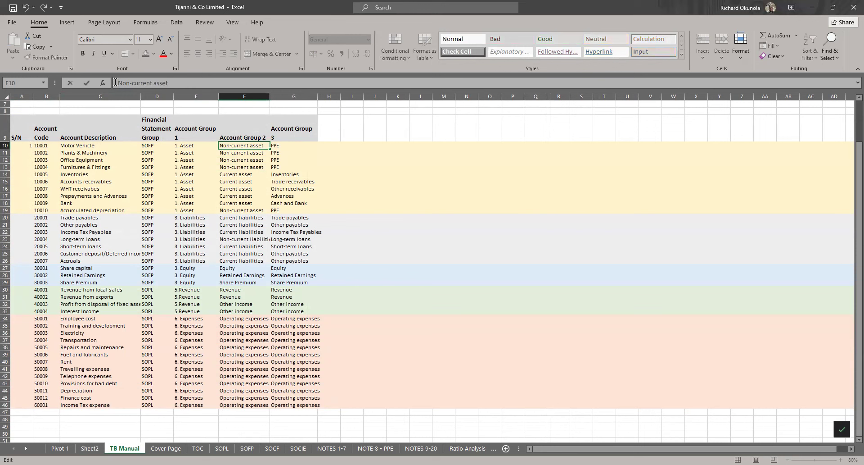
pyautogui.write('1.')
pyautogui.hotkey('ctrl', 'Return')
pyautogui.hotkey('ctrl', 'c')
pyautogui.press('Down')
pyautogui.hotkey('shift', 'Down')
pyautogui.hotkey('shift', 'Down')
pyautogui.hotkey('ctrl', 'v')
pyautogui.press('Escape')
# Prefix the Current asset label with '2.' and the F19 Non-current asset label with '1.'
pyautogui.click(225, 174)
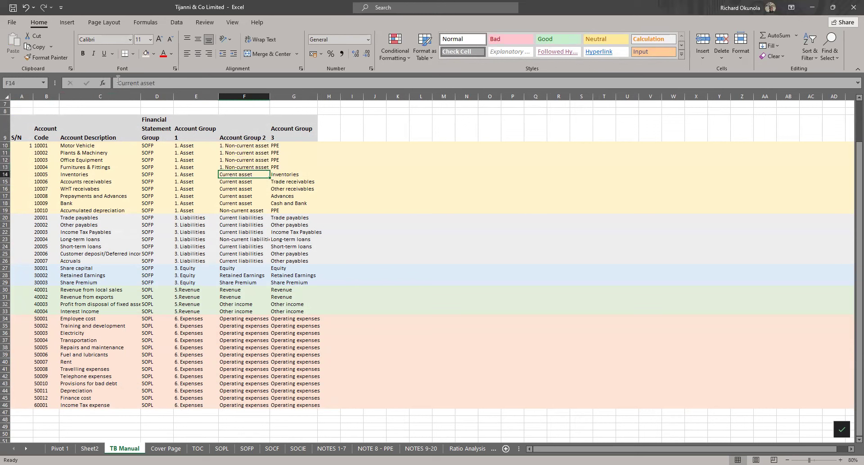
pyautogui.click(118, 82)
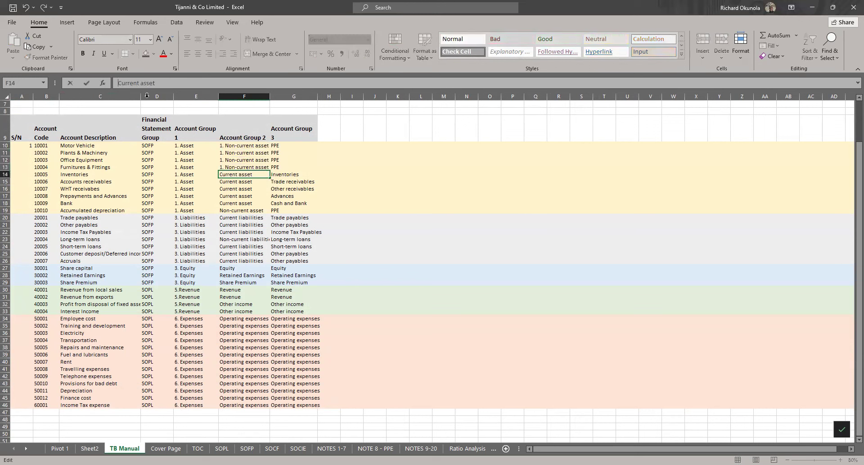
pyautogui.write('2.')
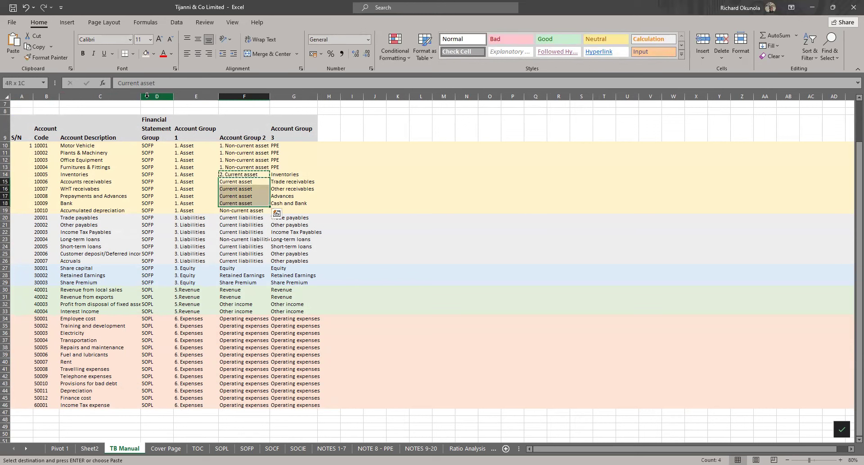
pyautogui.press('Return')
pyautogui.press('Return')
pyautogui.press('Return')
pyautogui.press('Return')
pyautogui.press('Return')
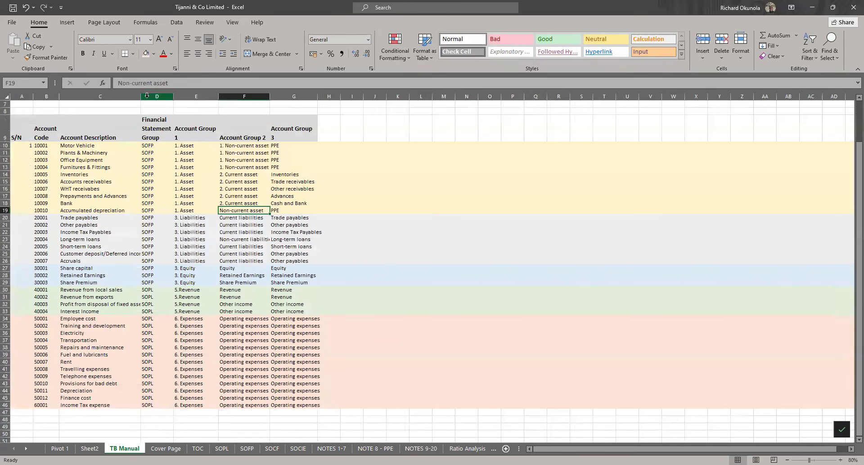
pyautogui.click(129, 85)
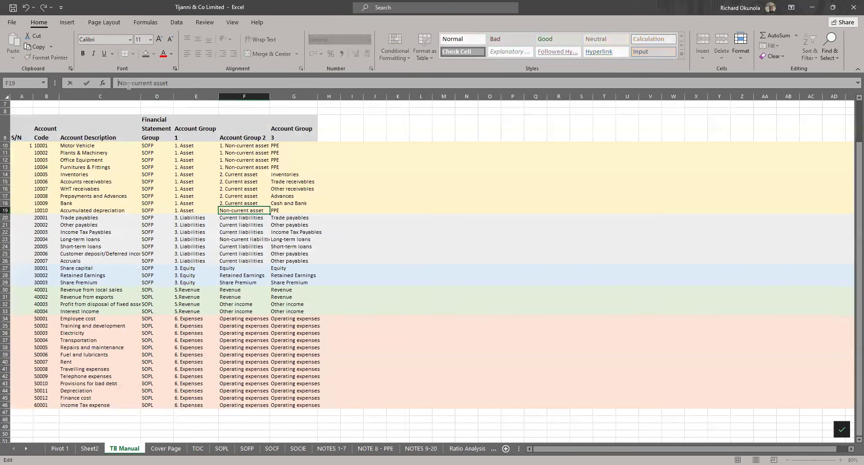
pyautogui.press('Home')
pyautogui.write('1.')
pyautogui.press('Return')
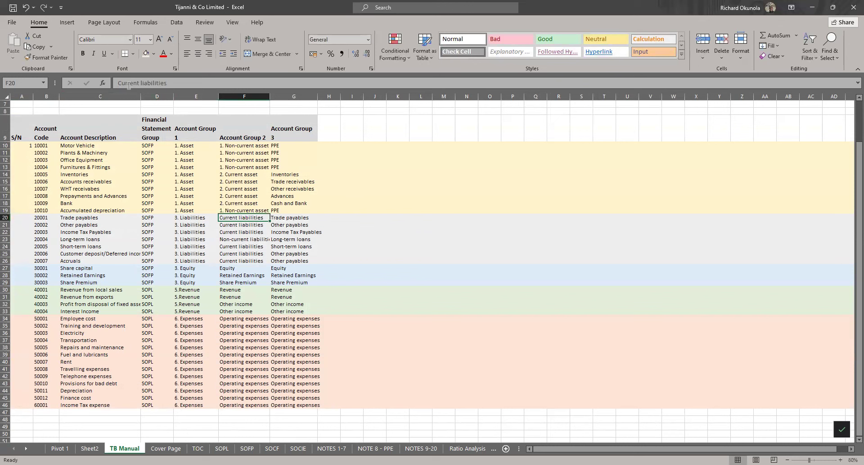
# Relabel F20 as '2. Current liabilities' and paste it into F21:F22 and F24:F26
pyautogui.click(117, 83)
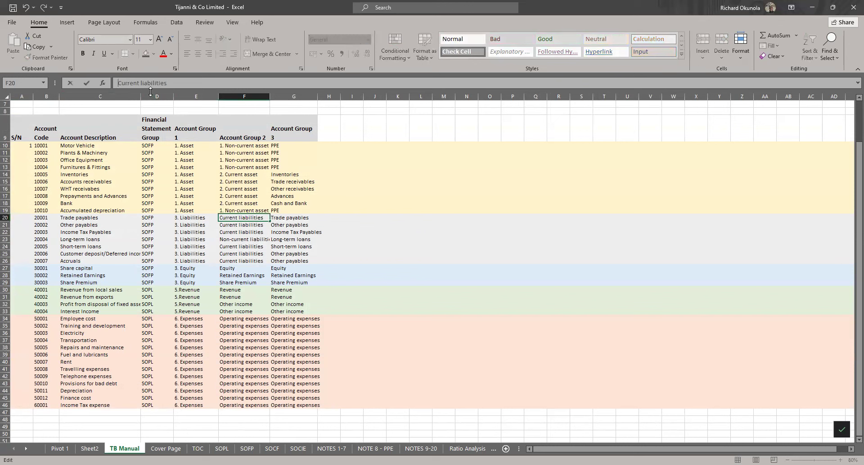
pyautogui.write('2.')
pyautogui.hotkey('ctrl', 'Return')
pyautogui.hotkey('ctrl', 'c')
pyautogui.press('Down')
pyautogui.hotkey('shift', 'Down')
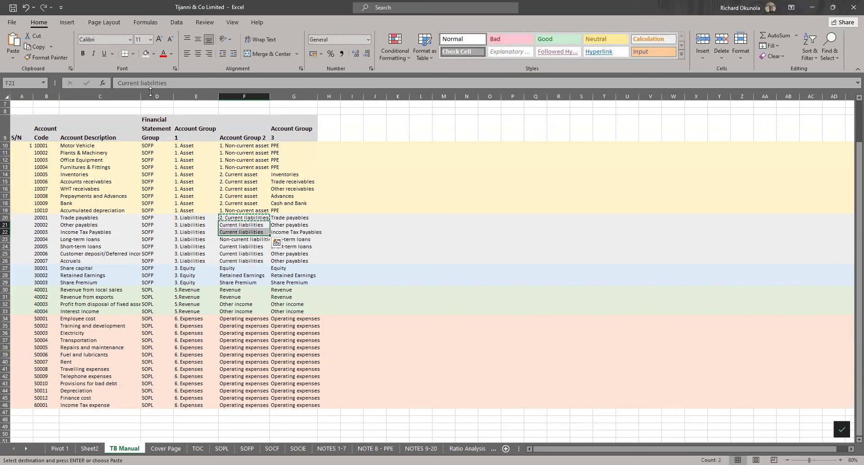
pyautogui.press('Return')
pyautogui.press('Down')
pyautogui.press('Down')
pyautogui.press('Up')
pyautogui.hotkey('ctrl', 'c')
pyautogui.press('Down')
pyautogui.press('Down')
pyautogui.hotkey('shift', 'Down')
pyautogui.hotkey('shift', 'Down')
pyautogui.press('Return')
pyautogui.press('Up')
pyautogui.press('Up')
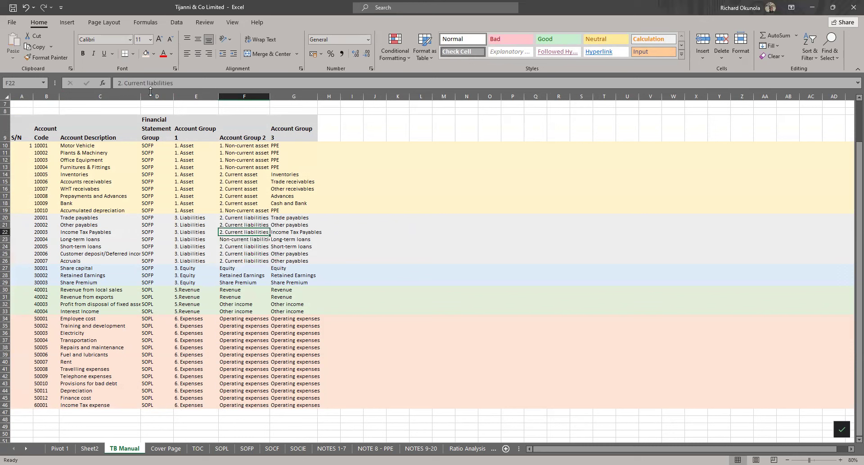
pyautogui.press('Down')
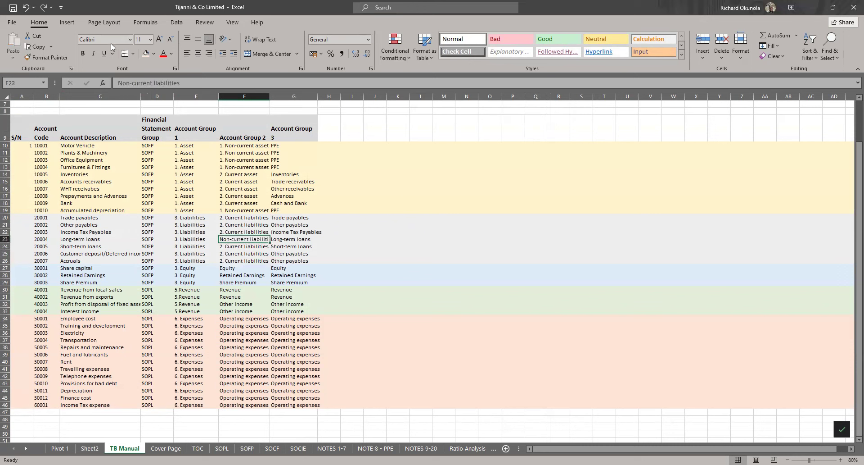
# Relabel F23 as '1. Non-current liabilities'
pyautogui.click(136, 84)
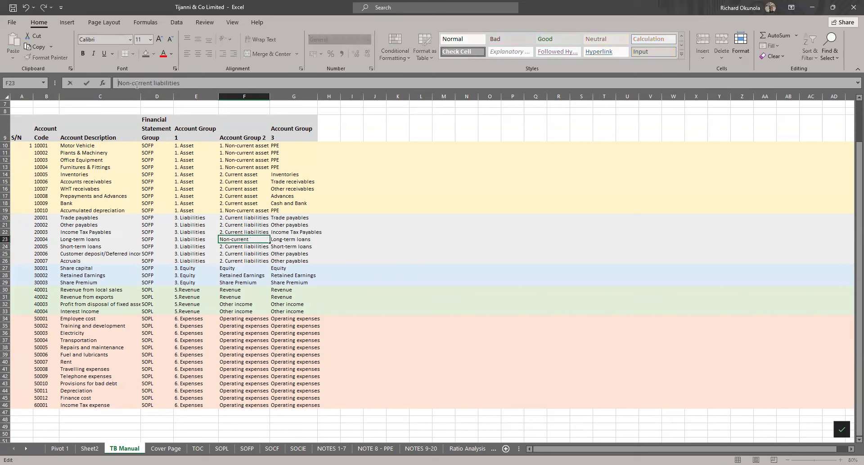
pyautogui.press('Home')
pyautogui.write('1.')
pyautogui.press('Return')
pyautogui.press('Down')
pyautogui.press('Down')
pyautogui.press('Down')
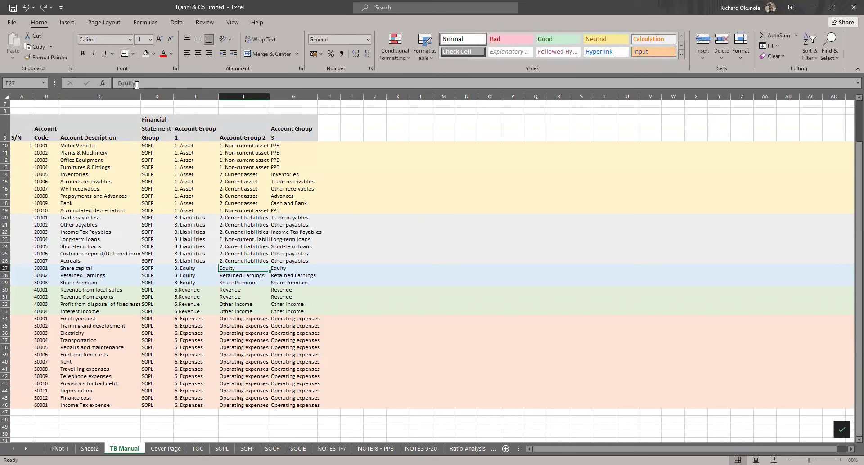
pyautogui.press('Down')
pyautogui.press('Up')
pyautogui.press('Down')
pyautogui.press('Down')
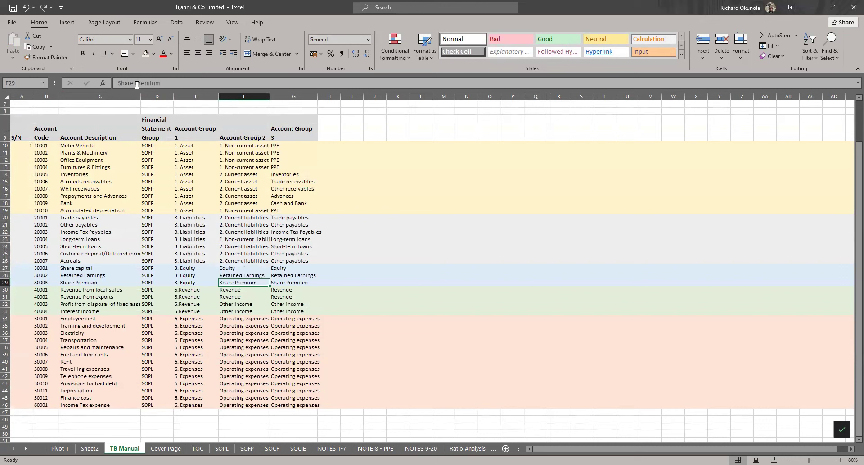
pyautogui.press('Up')
pyautogui.press('Up')
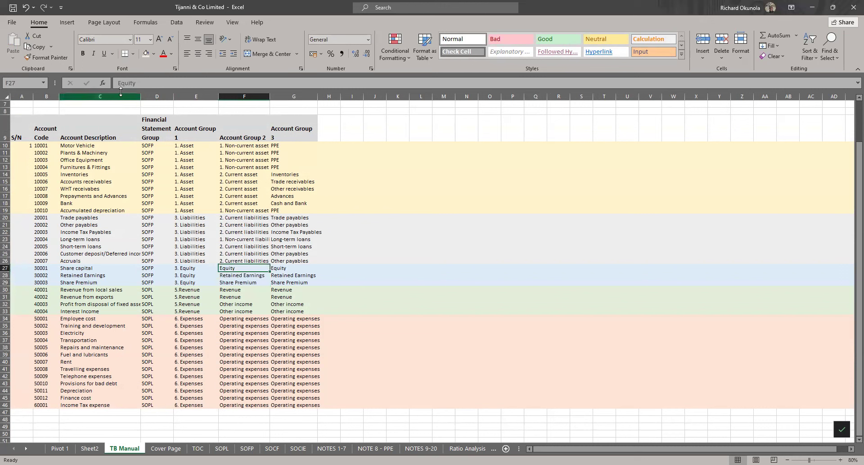
# Number the equity subgroups as 1. Equity, 2. Share Premium and 3. Retained Earnings
pyautogui.click(143, 83)
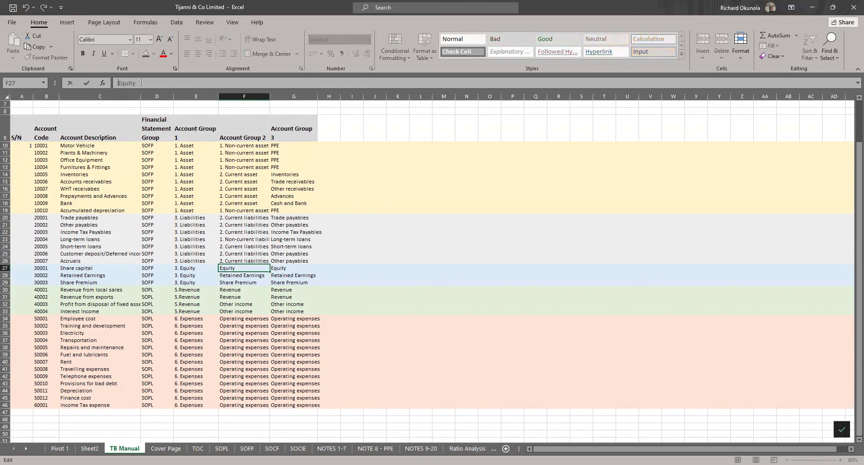
pyautogui.write('1.')
pyautogui.hotkey('ctrl', 'Return')
pyautogui.press('Down')
pyautogui.press('Down')
pyautogui.click(118, 83)
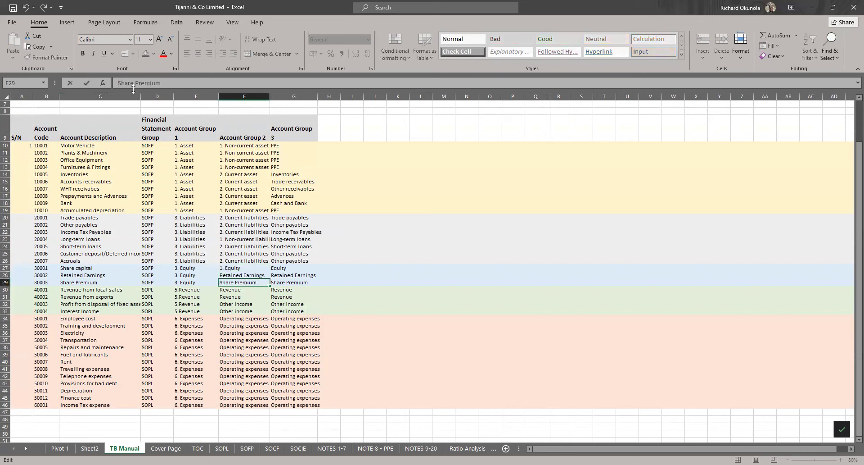
pyautogui.write('2.')
pyautogui.hotkey('ctrl', 'Return')
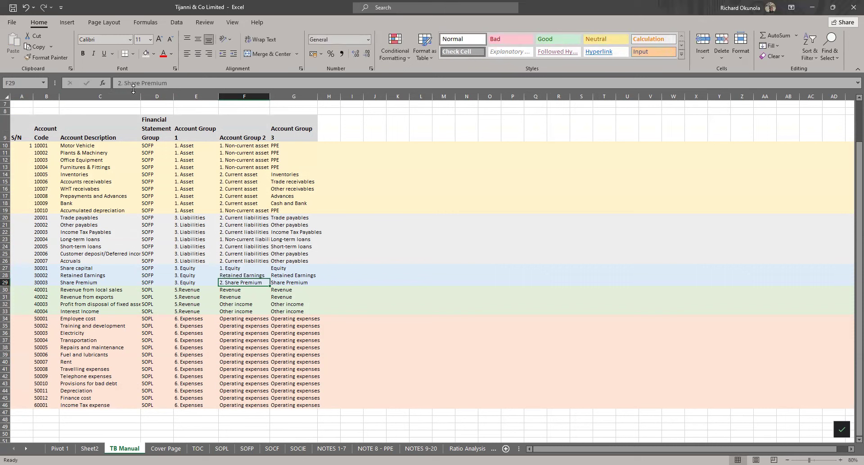
pyautogui.press('Up')
pyautogui.click(119, 83)
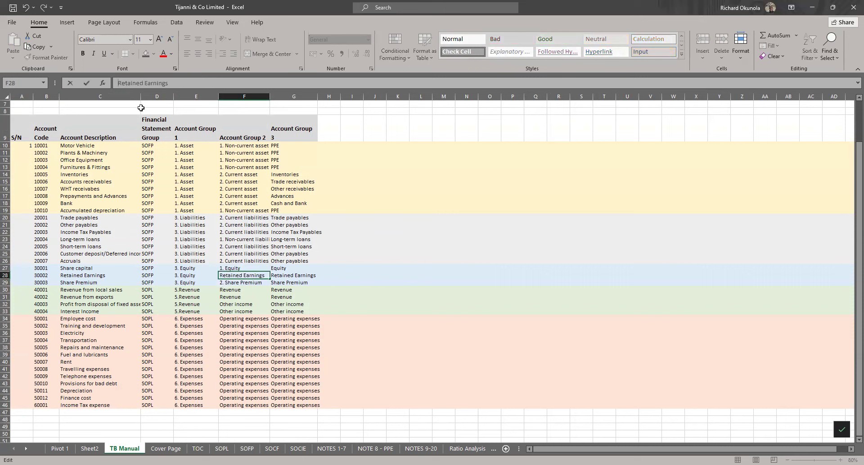
pyautogui.write('3.')
pyautogui.press('Return')
pyautogui.press('Return')
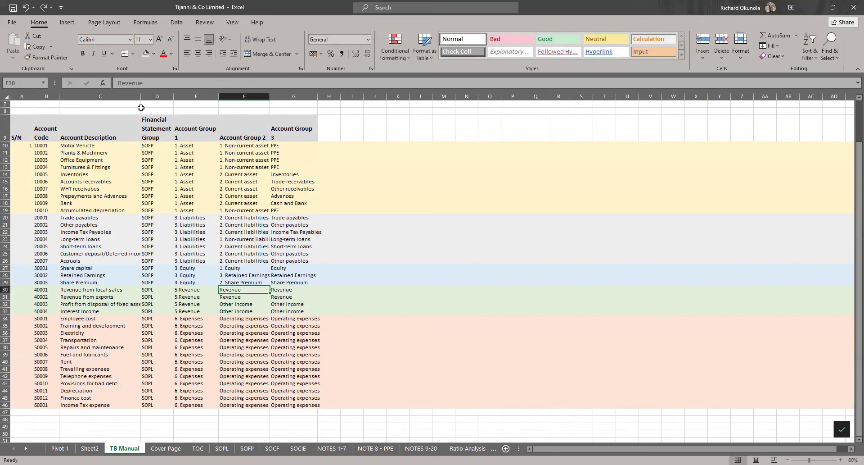
# Label F30:F31 as '1. Revenue' and F32:F33 as '2. Other income'
pyautogui.click(116, 84)
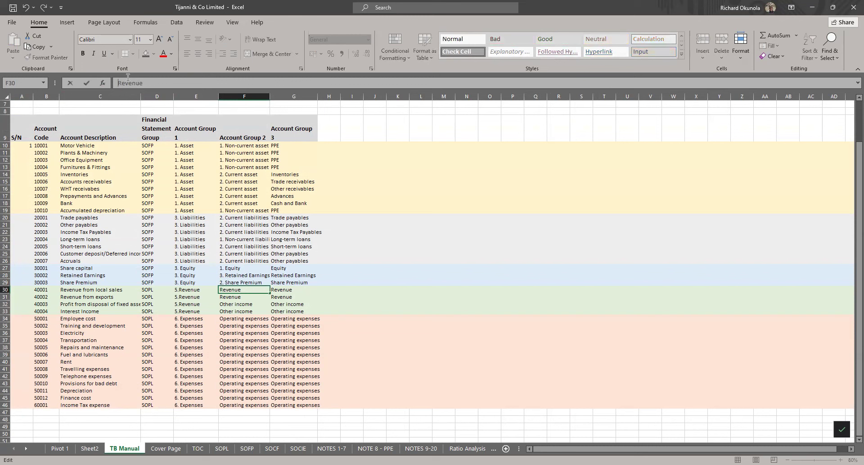
pyautogui.write('1.')
pyautogui.press('Return')
pyautogui.hotkey('ctrl', 'd')
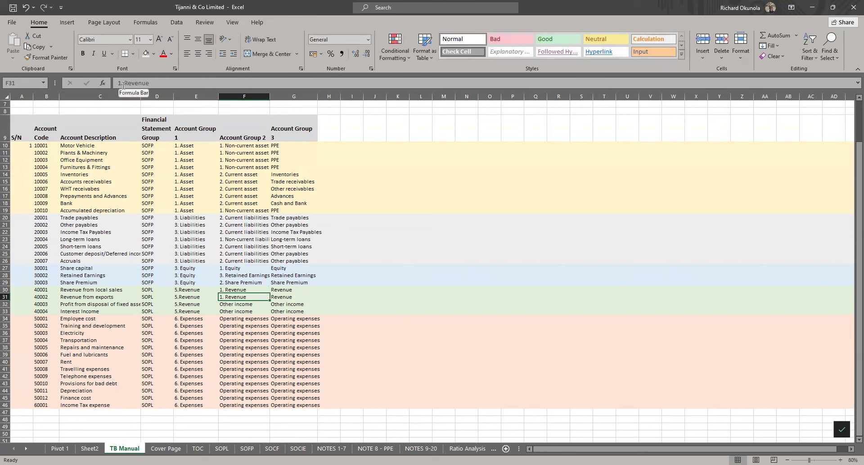
pyautogui.press('Down')
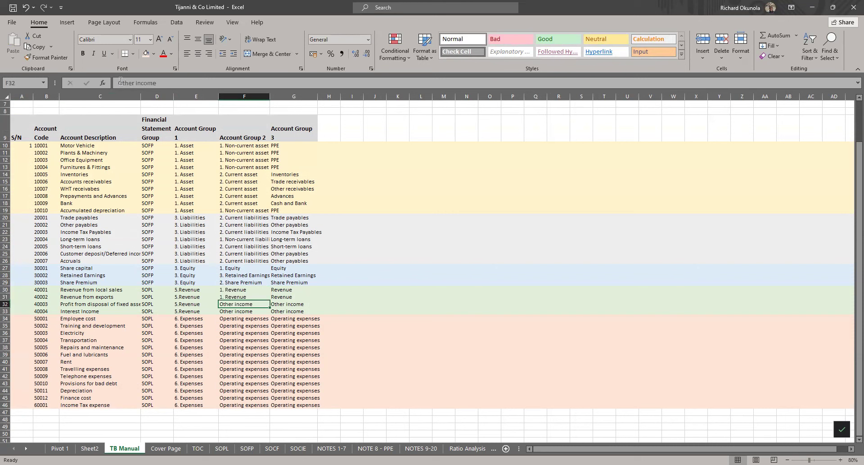
pyautogui.click(125, 85)
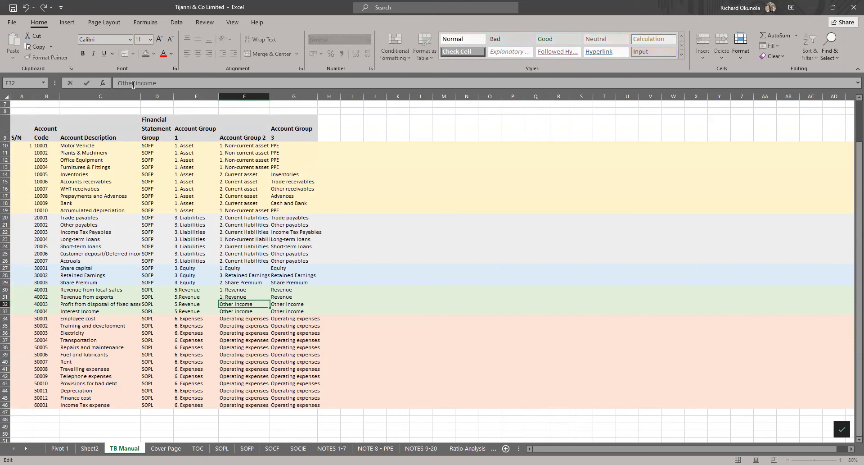
pyautogui.write('2.')
pyautogui.press('Return')
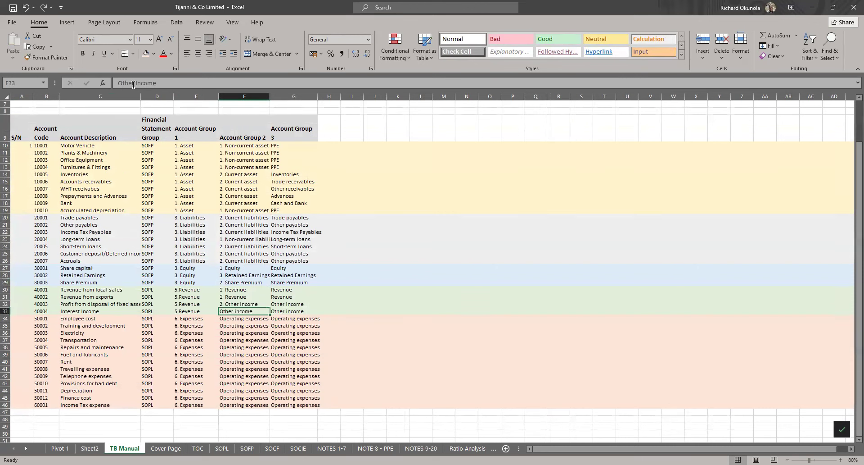
pyautogui.hotkey('ctrl', 'd')
# Refresh the Sheet2 pivot so numbered subgroups like 1. Non-current asset and 2. Other income appear
pyautogui.click(89, 448)
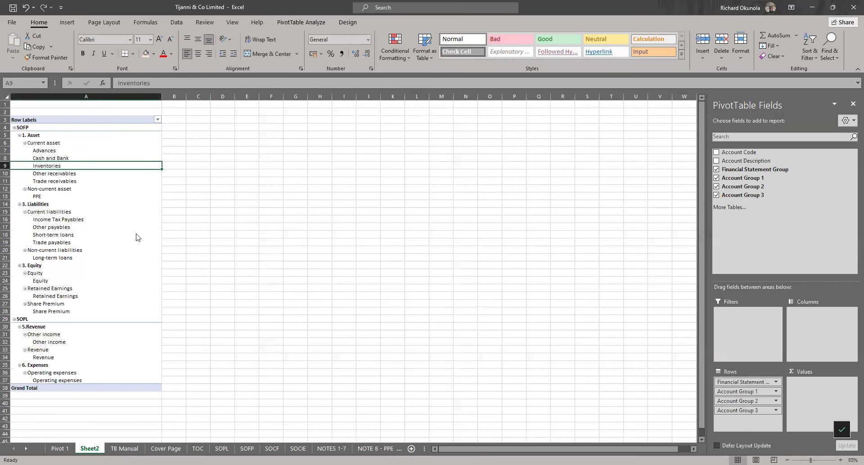
pyautogui.rightClick(114, 206)
pyautogui.click(142, 239)
pyautogui.click(237, 227)
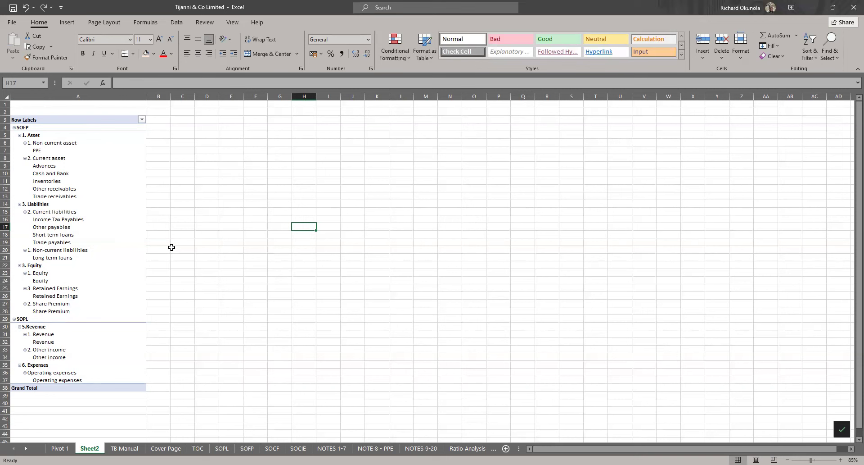
# Select the SOPL row (A29) in the pivot table to bring back the PivotTable Fields pane
pyautogui.click(38, 128)
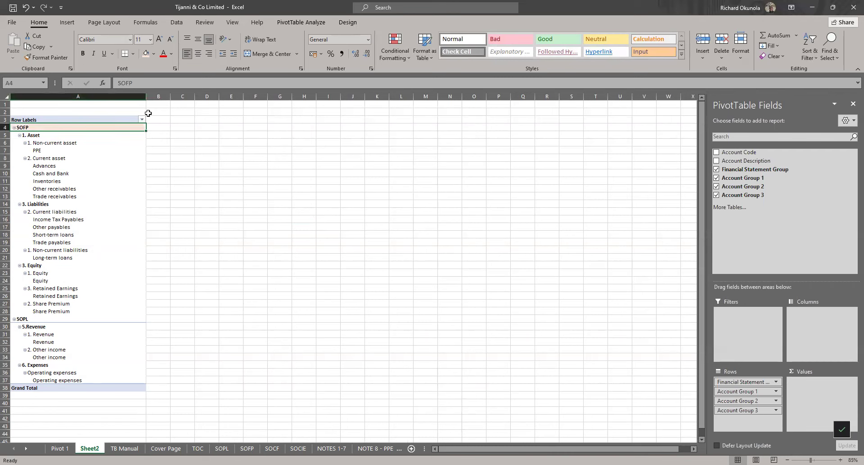
pyautogui.click(160, 165)
pyautogui.click(68, 320)
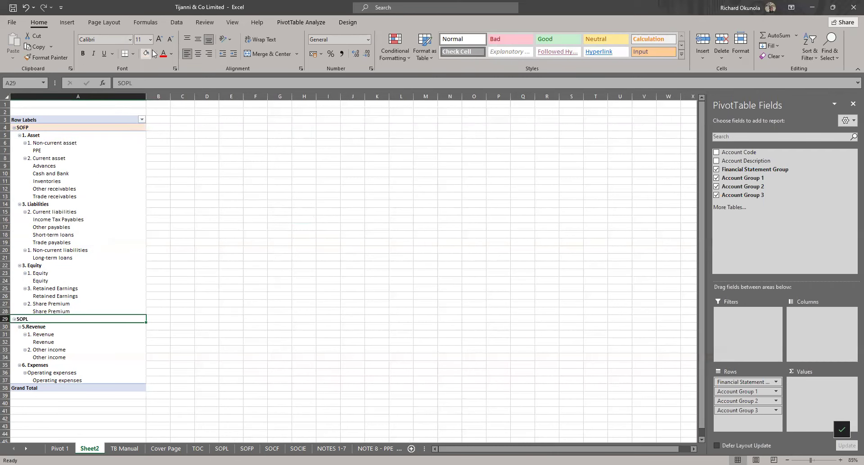